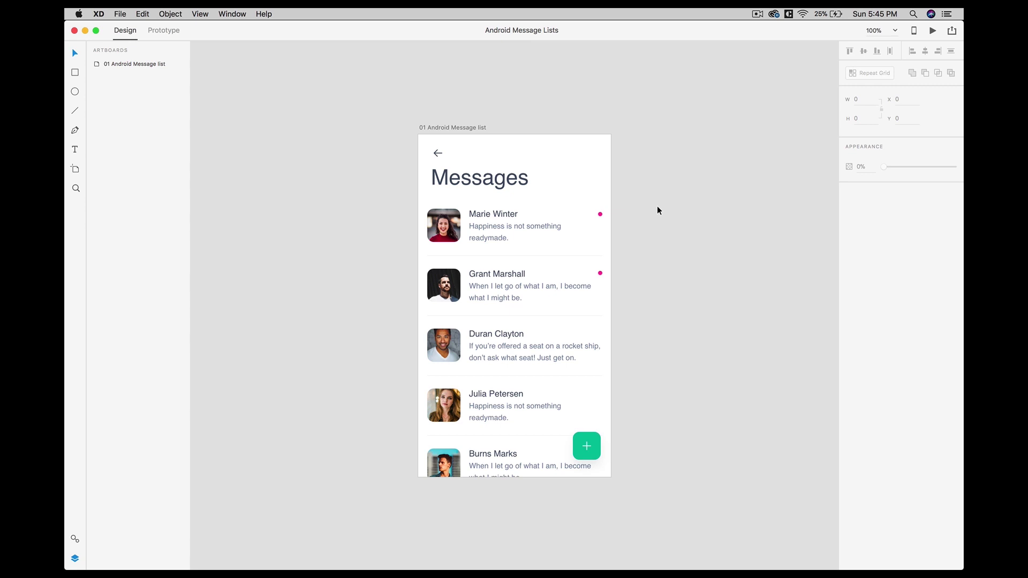
# - Select the 01 Android Message list artboard and bring up the File > Export options
pyautogui.click(120, 14)
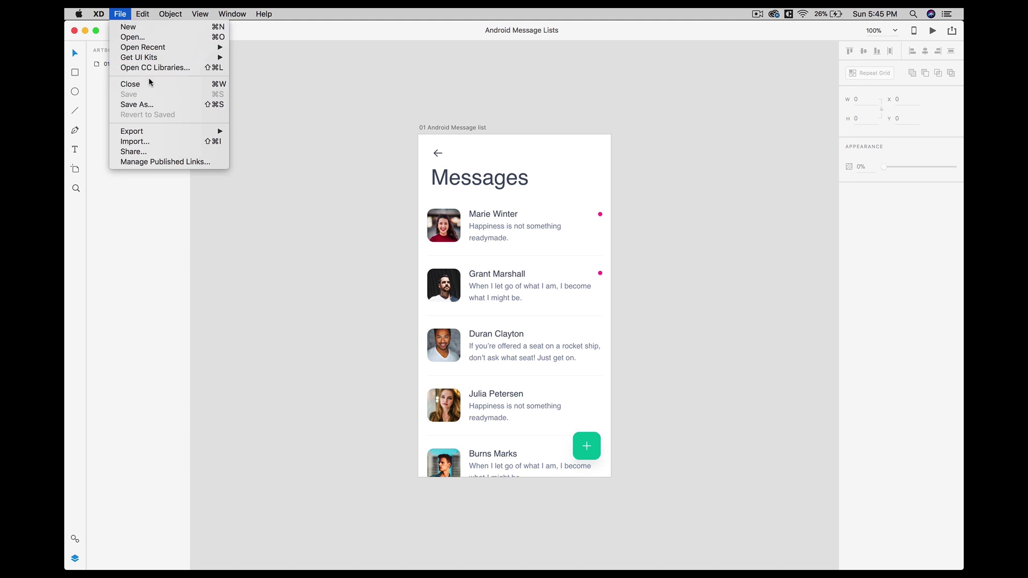
pyautogui.moveTo(172, 129)
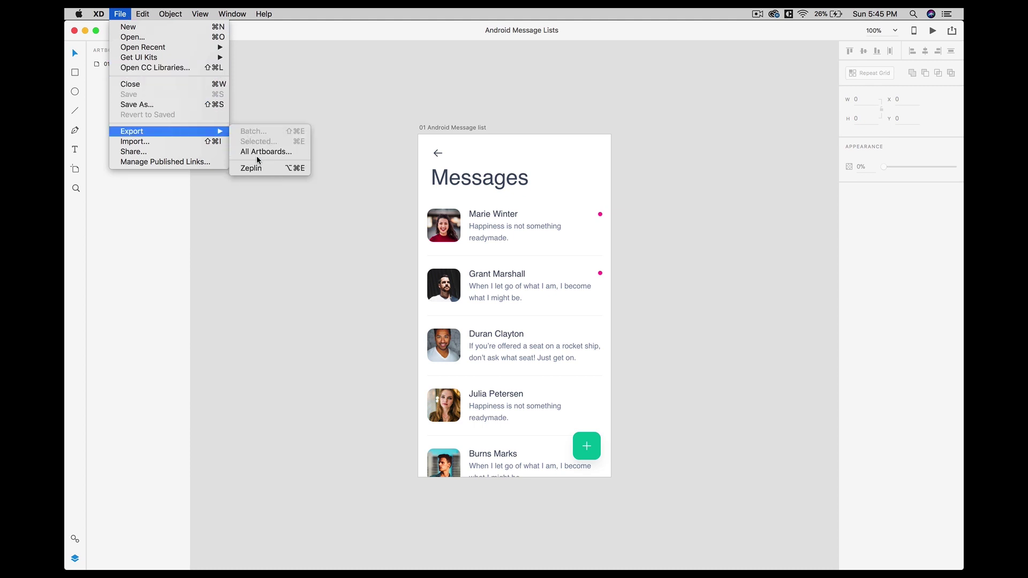
pyautogui.click(427, 131)
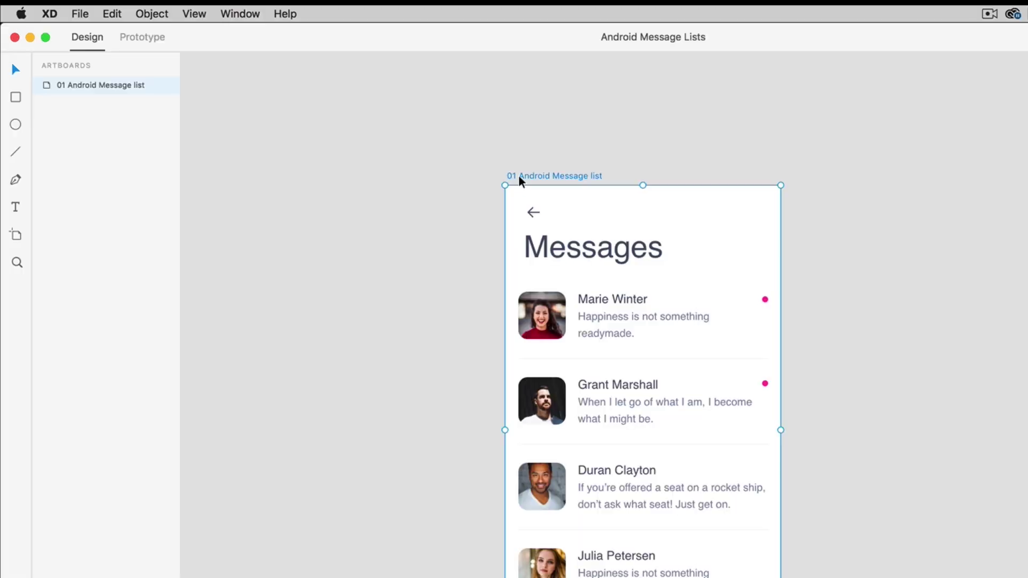
pyautogui.click(83, 14)
pyautogui.moveTo(131, 181)
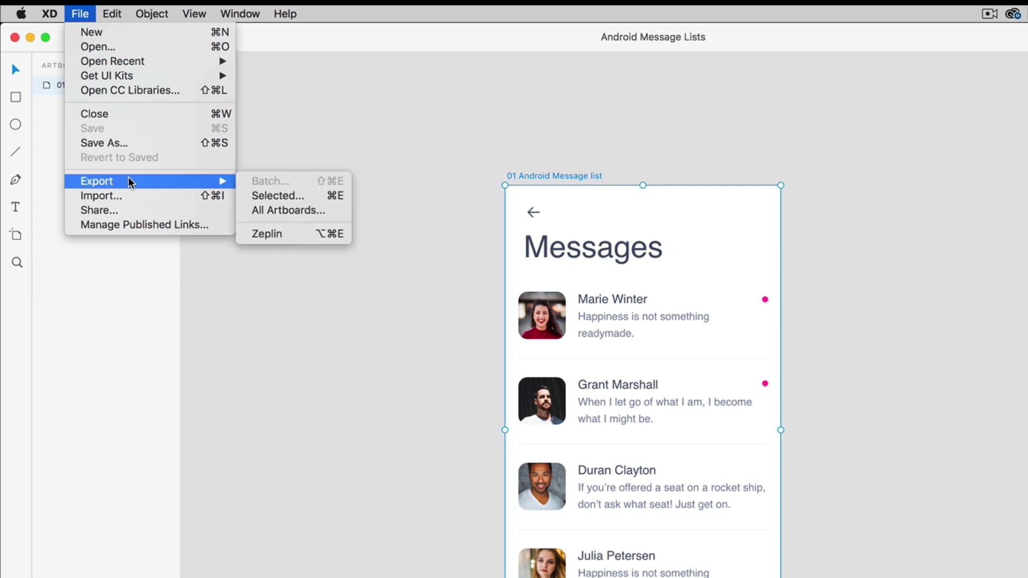
# - Export the artboard to Zeplin's Android Project and open the uploaded 01 Android Message list screen
pyautogui.click(255, 238)
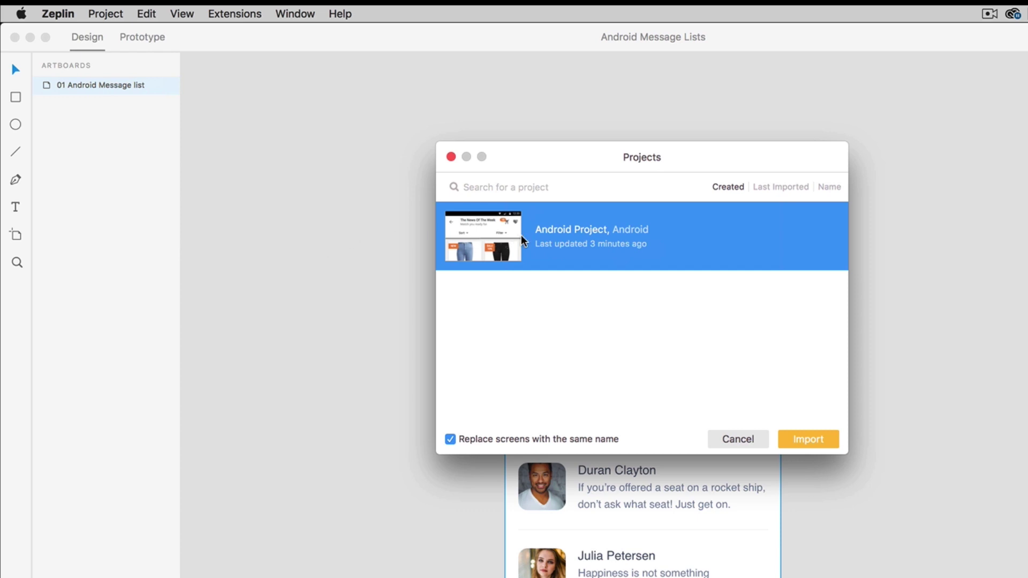
pyautogui.click(815, 441)
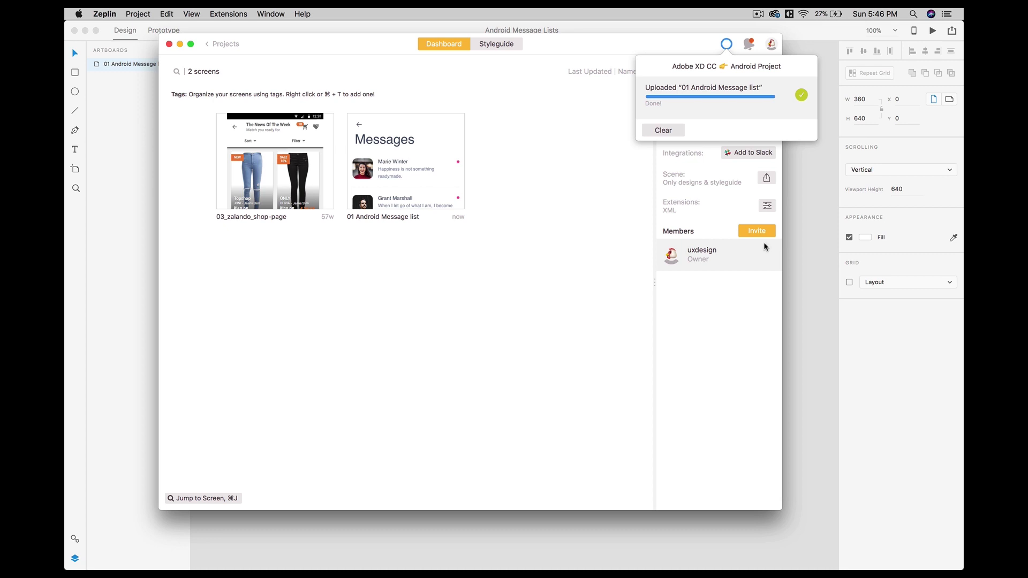
pyautogui.click(696, 98)
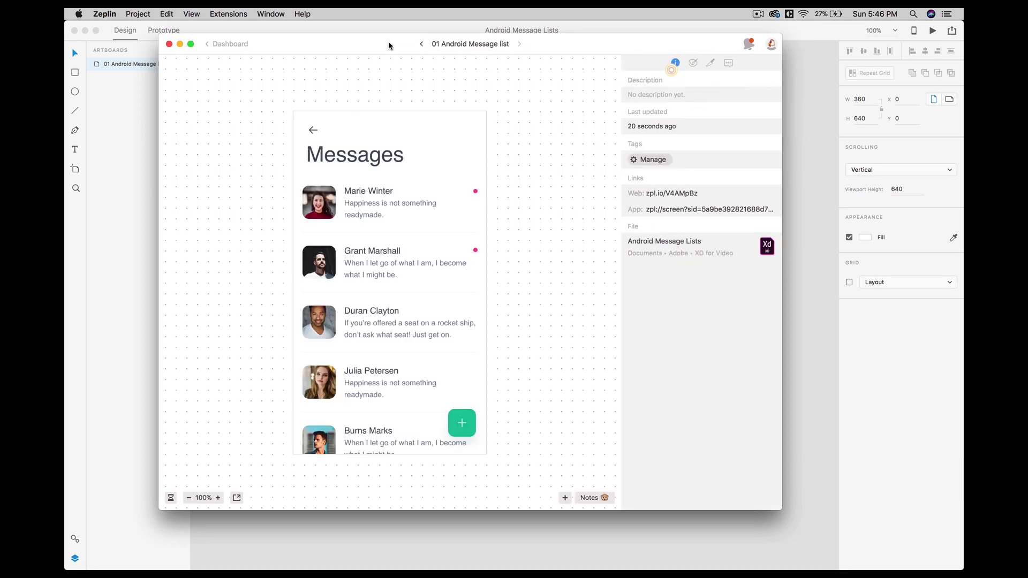
# - Inspect the Marie Winter name text, then the 62×62dp avatar with 12dp radius
pyautogui.moveTo(388, 41); pyautogui.dragTo(769, 58)
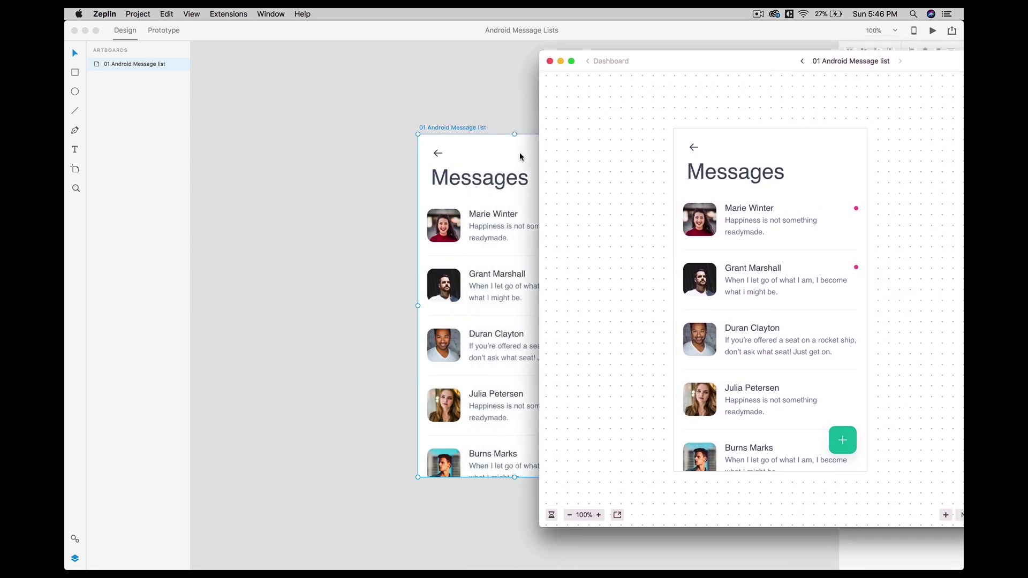
pyautogui.hscroll(5, 294, 255)
pyautogui.moveTo(638, 65); pyautogui.dragTo(589, 54)
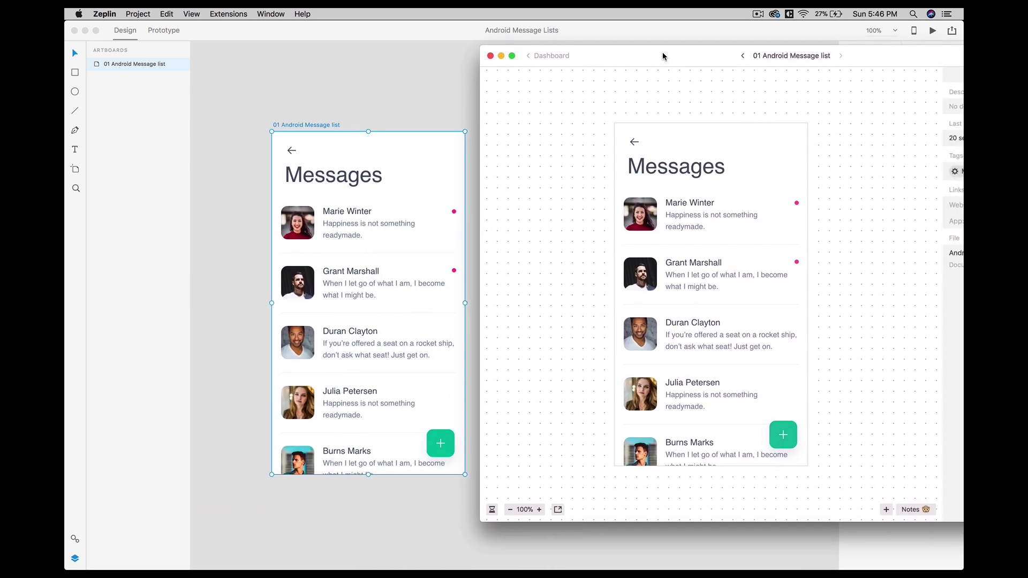
pyautogui.moveTo(663, 52); pyautogui.dragTo(330, 42)
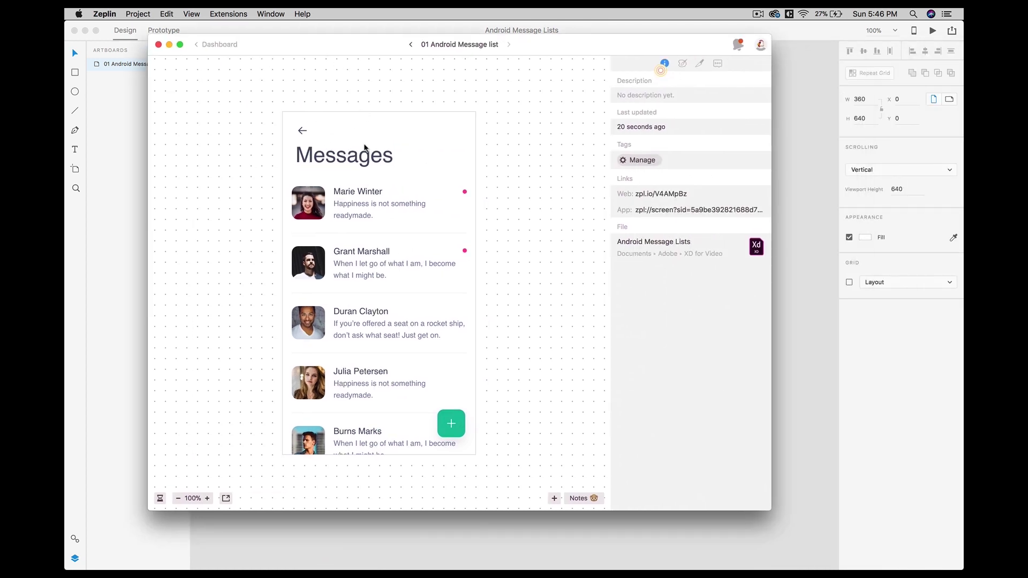
pyautogui.click(359, 197)
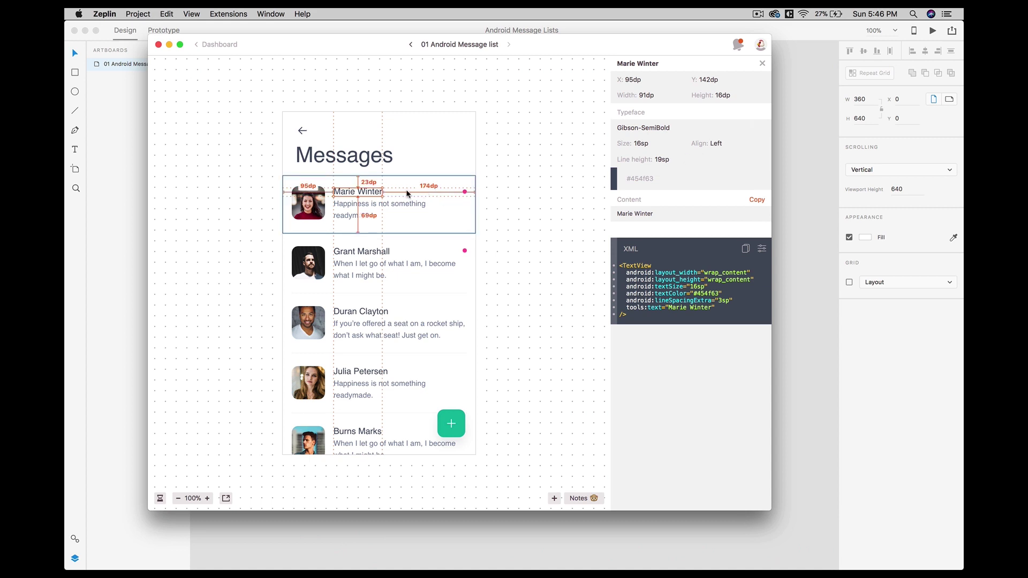
pyautogui.click(297, 202)
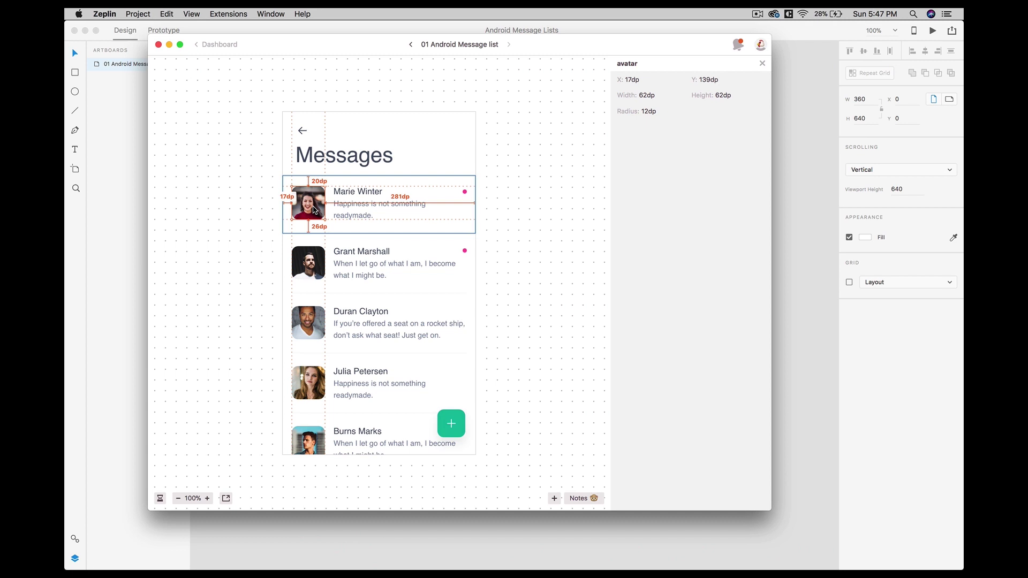
# - Read the Marie Winter row's 360×108dp size and the 62×62dp avatar, then return to Adobe XD
pyautogui.click(314, 210)
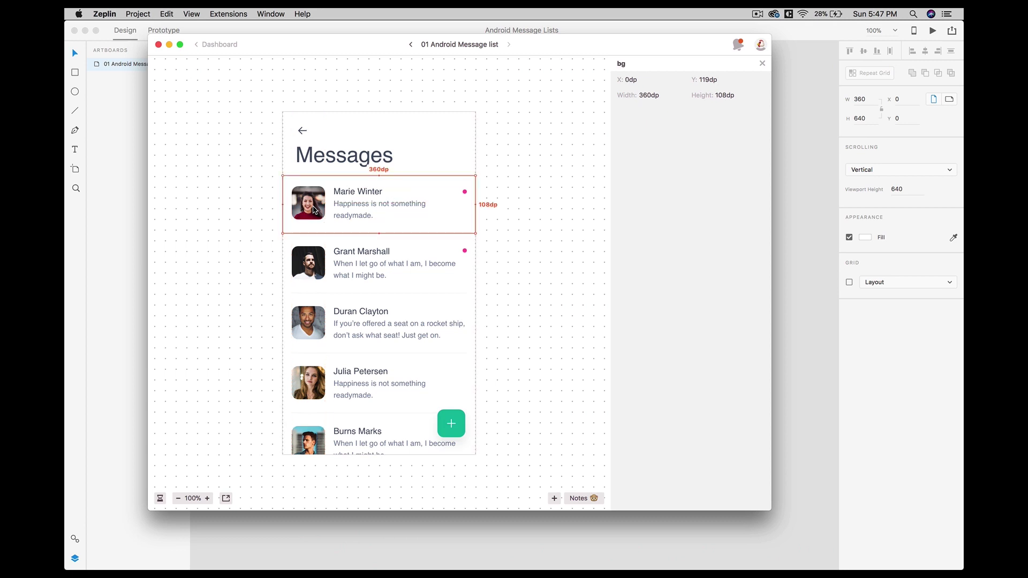
pyautogui.click(302, 218)
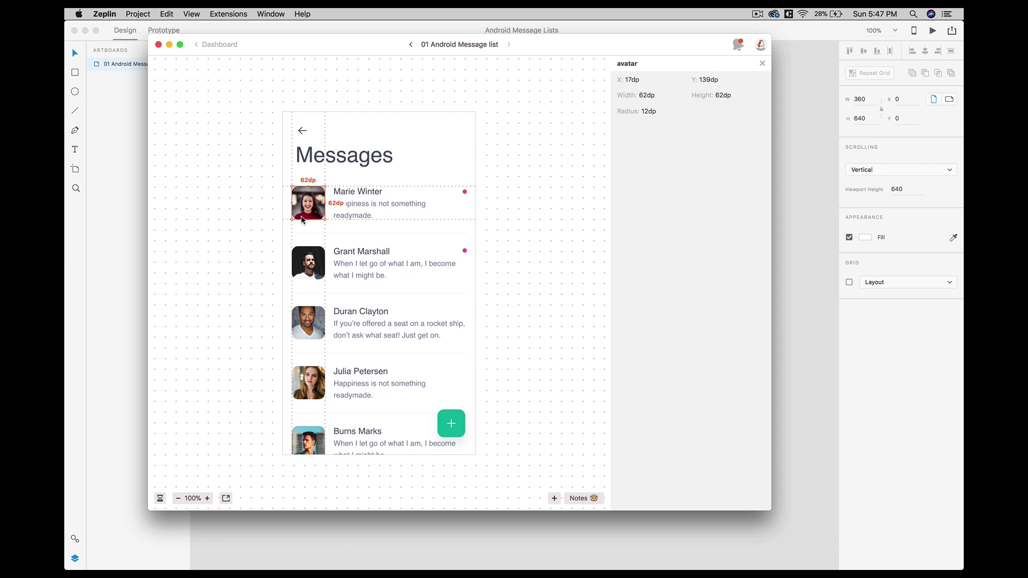
pyautogui.click(121, 233)
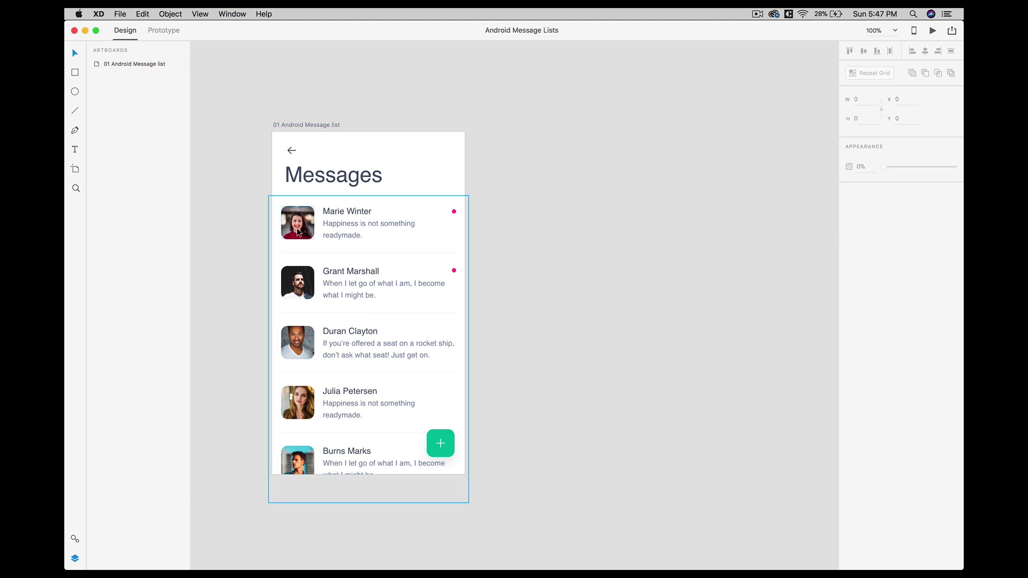
# - Select the icons/back arrow group and mark it for batch export
pyautogui.click(292, 154)
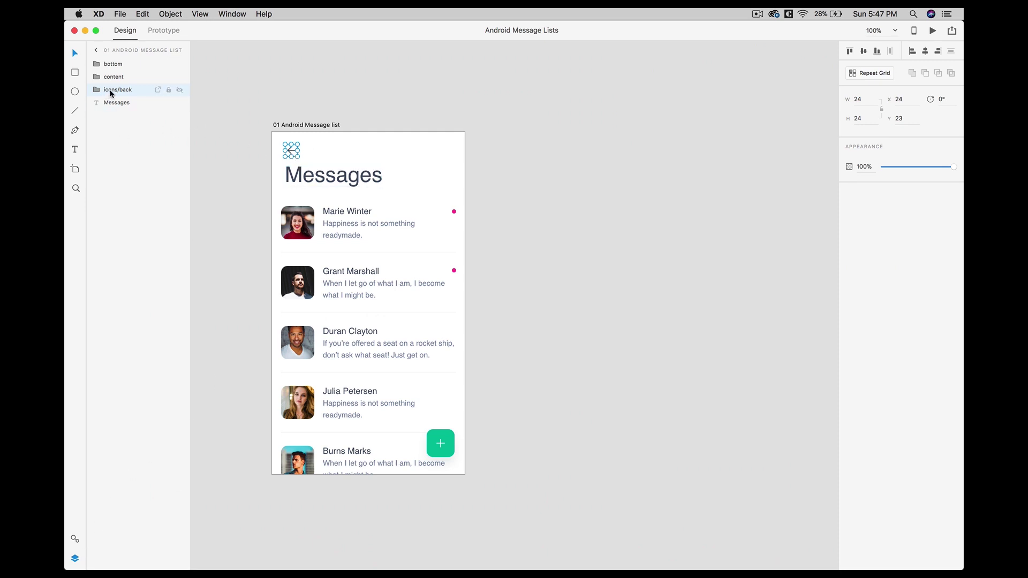
pyautogui.click(156, 89)
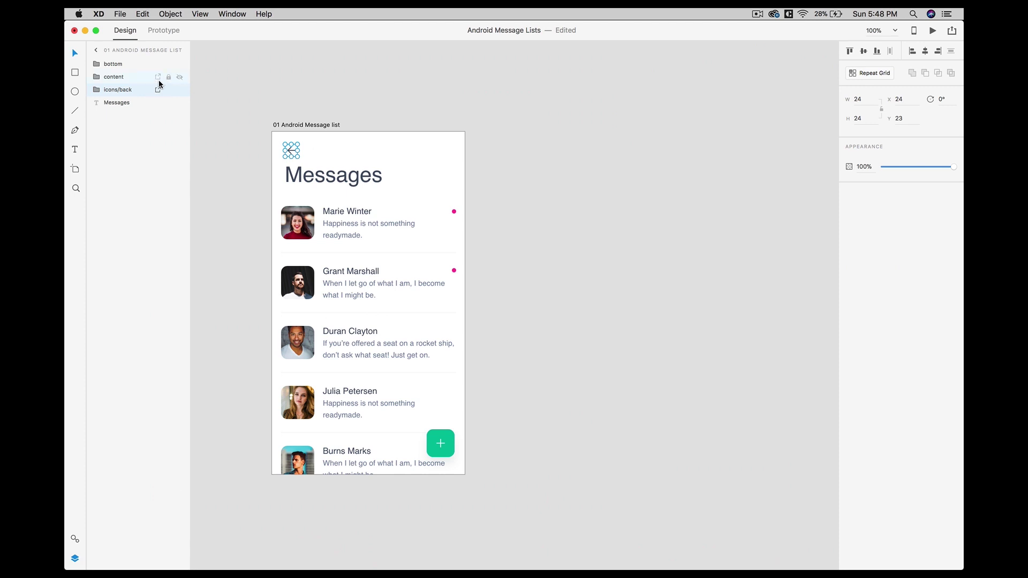
pyautogui.doubleClick(291, 222)
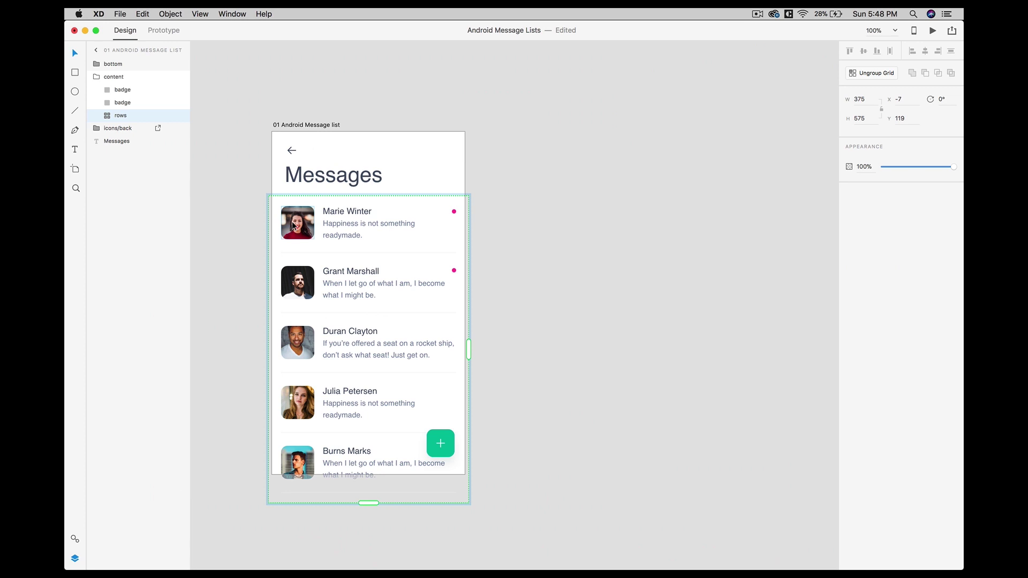
pyautogui.doubleClick(291, 220)
pyautogui.doubleClick(292, 220)
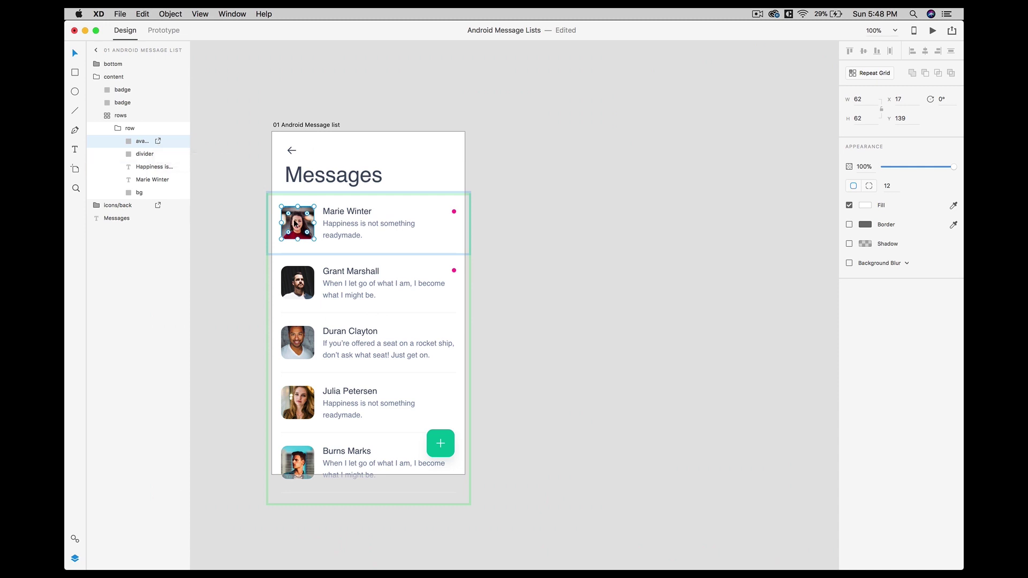
pyautogui.click(298, 282)
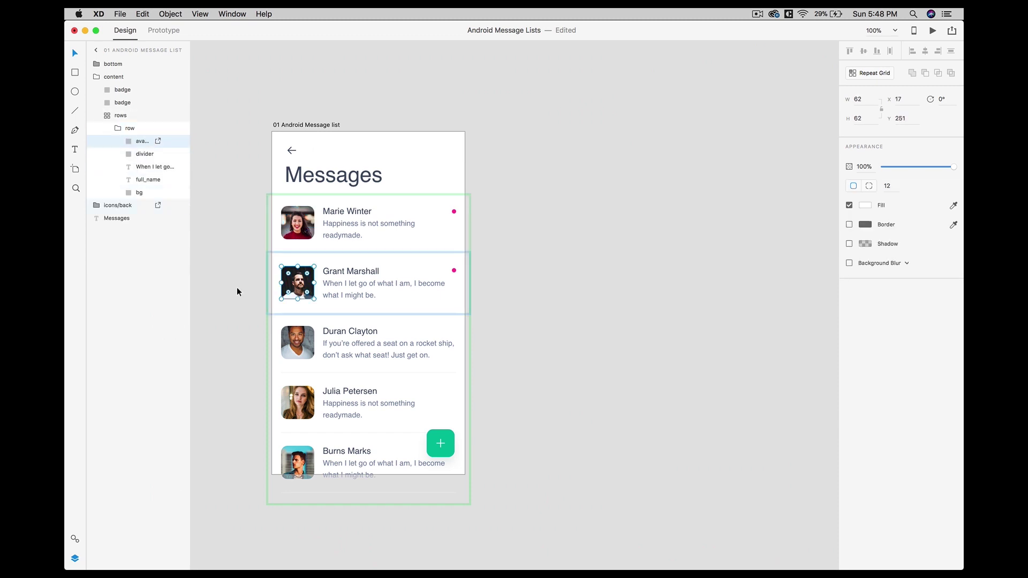
pyautogui.click(299, 344)
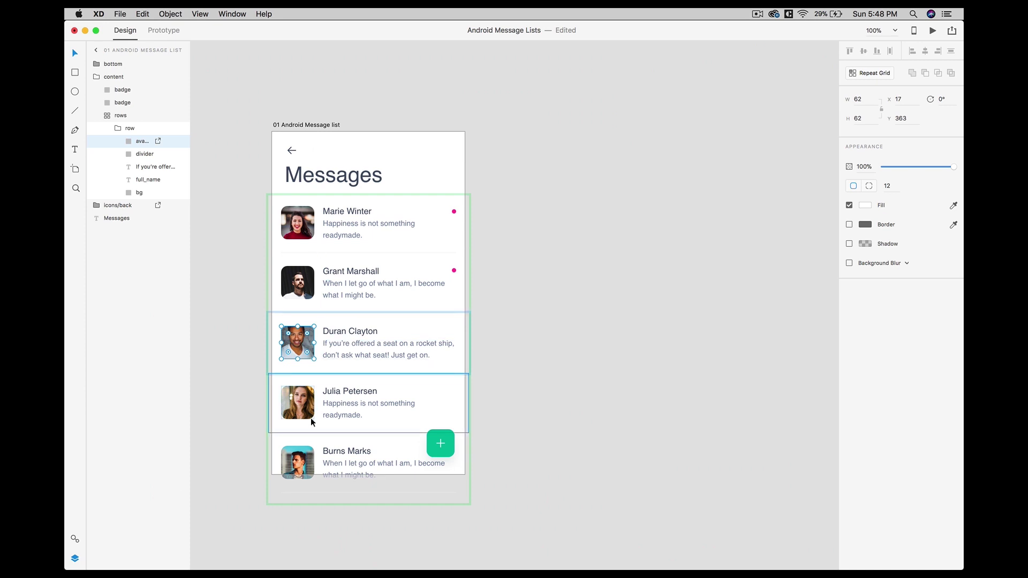
pyautogui.click(300, 465)
pyautogui.doubleClick(299, 464)
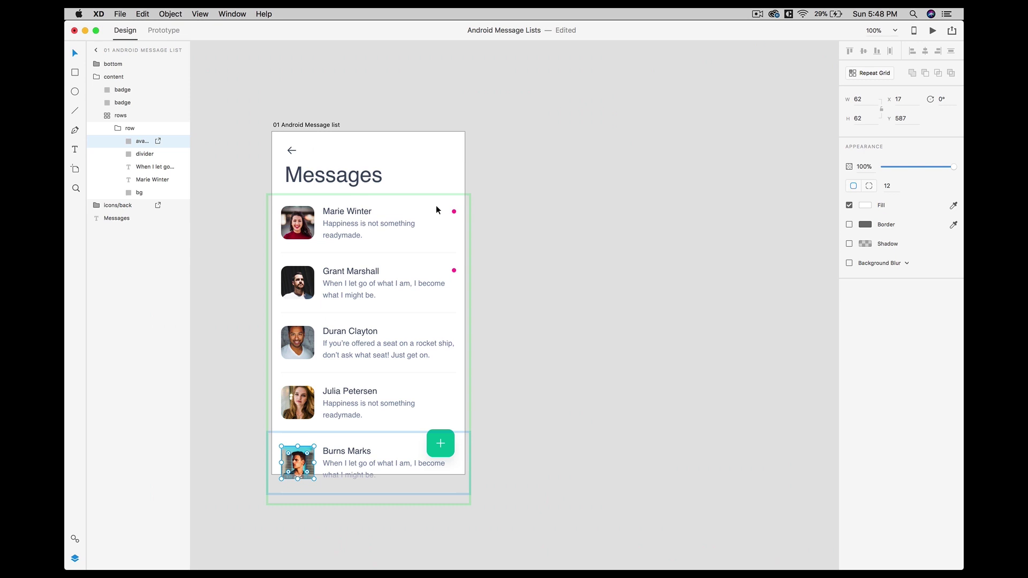
# - Select the 01 Android Message list artboard and save the document
pyautogui.click(517, 186)
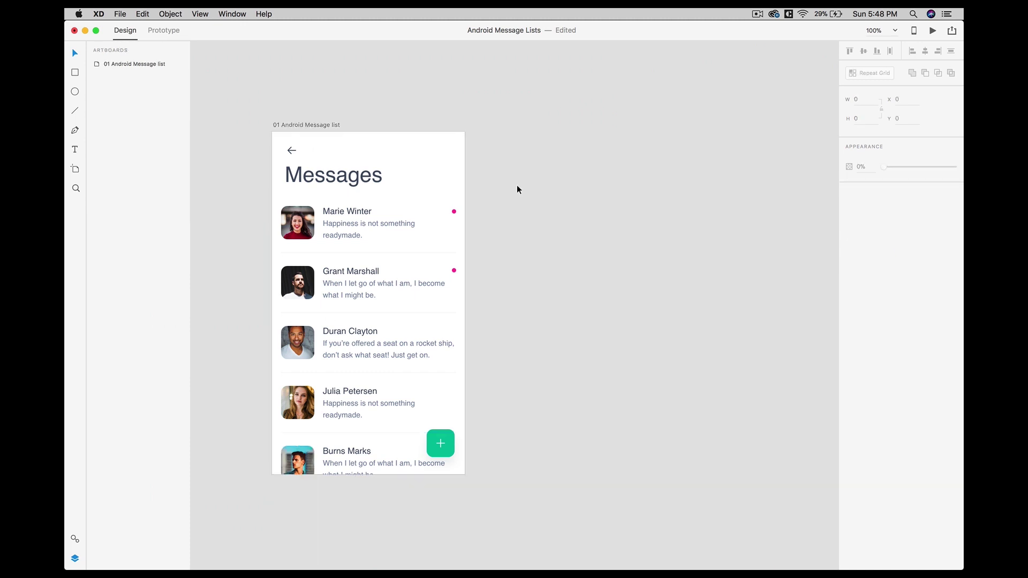
pyautogui.click(323, 125)
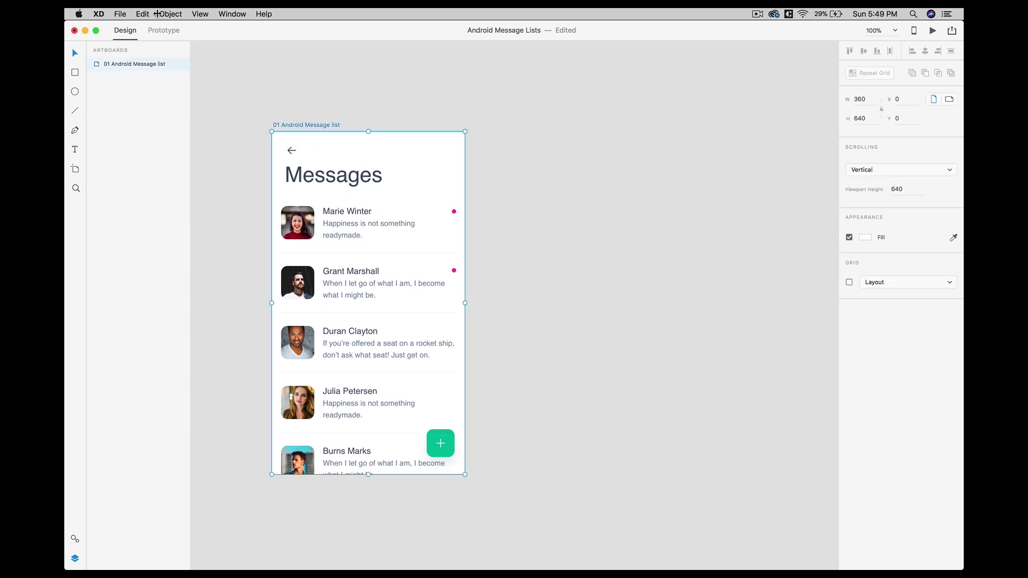
pyautogui.click(120, 14)
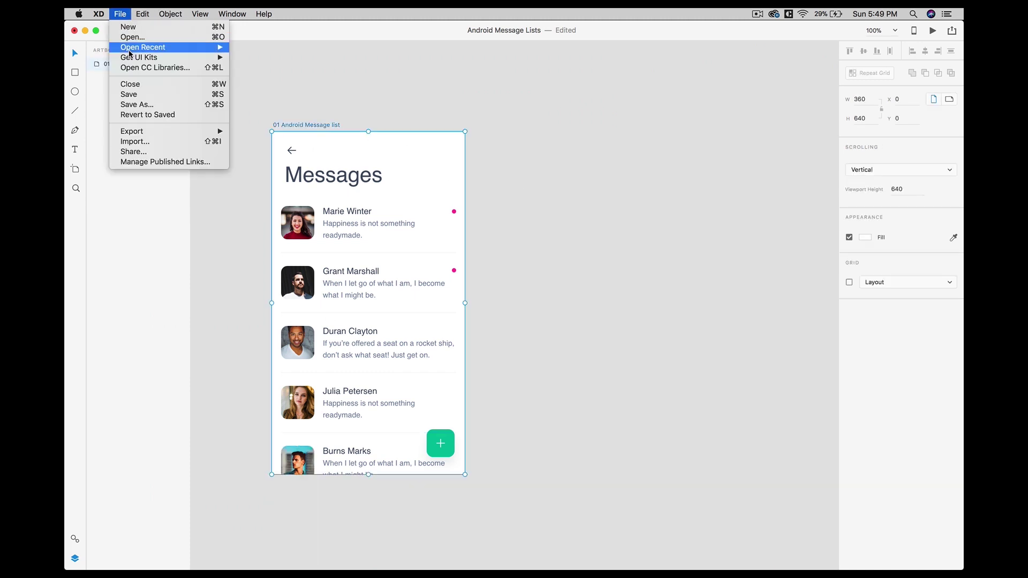
pyautogui.click(140, 94)
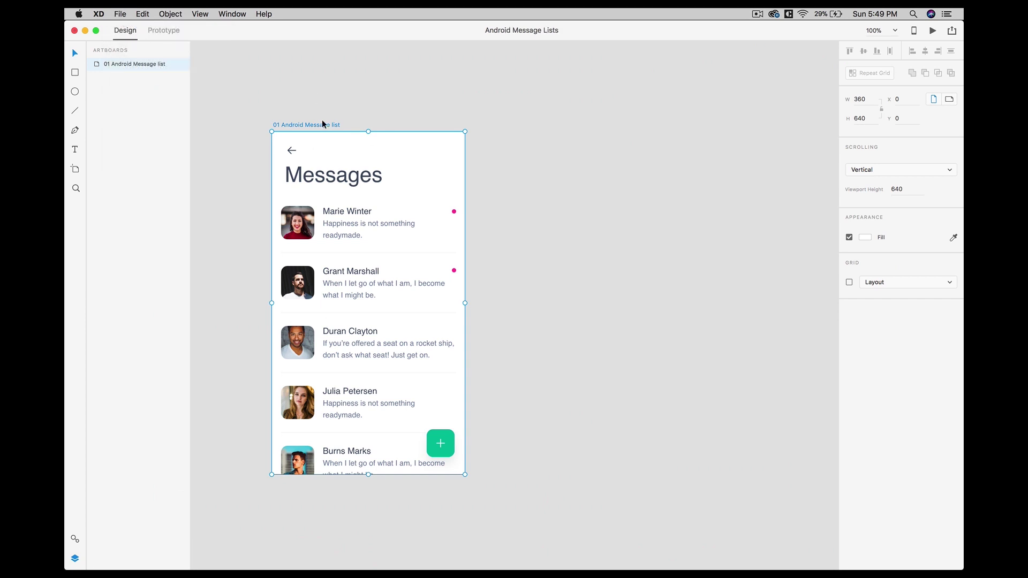
# - Export the selected artboard to Zeplin
pyautogui.click(120, 14)
pyautogui.moveTo(164, 132)
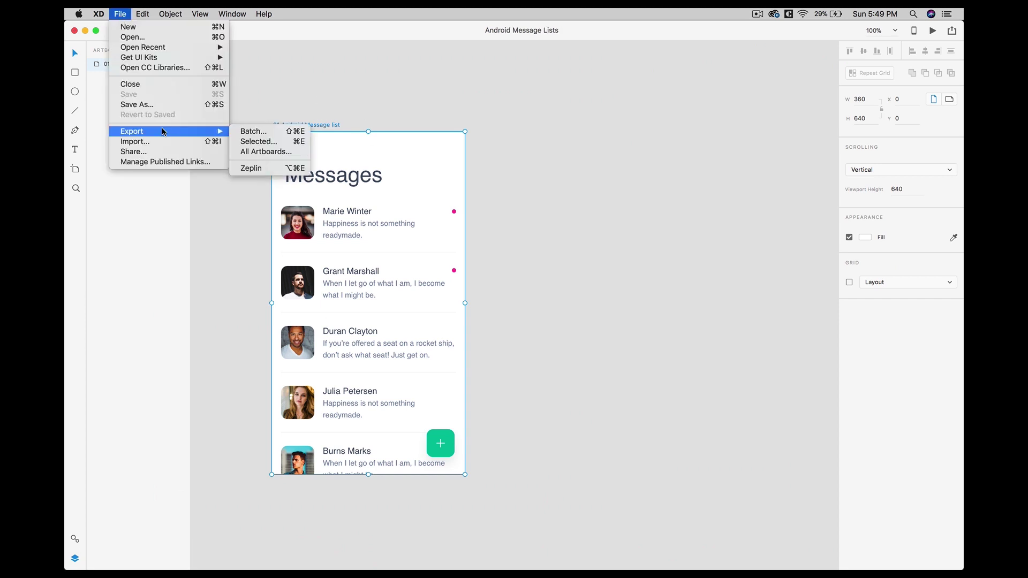
pyautogui.click(271, 169)
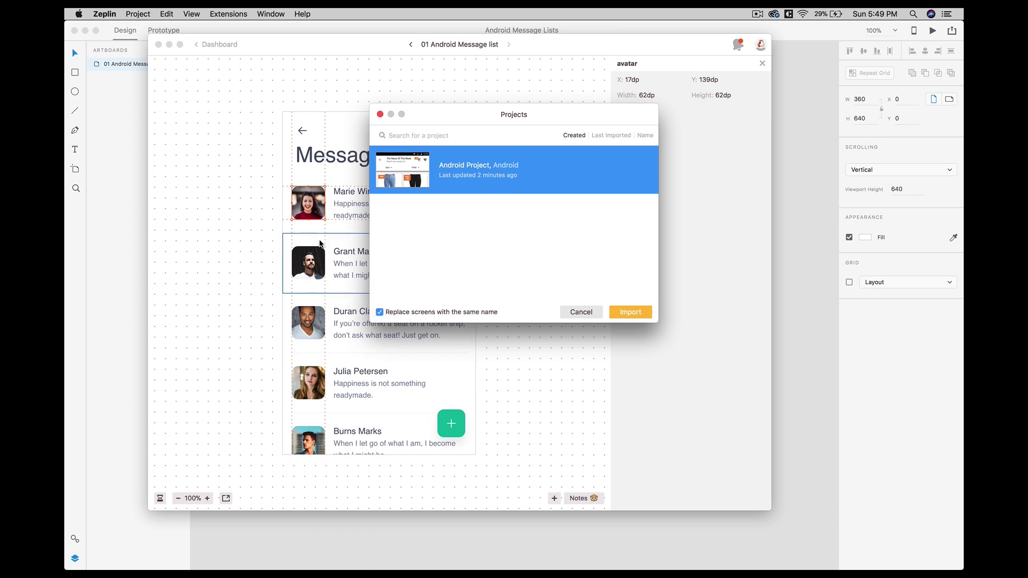
# - Import the screen into Android Project and confirm the back arrow offers 5 PNG and 1 SVG asset
pyautogui.click(618, 313)
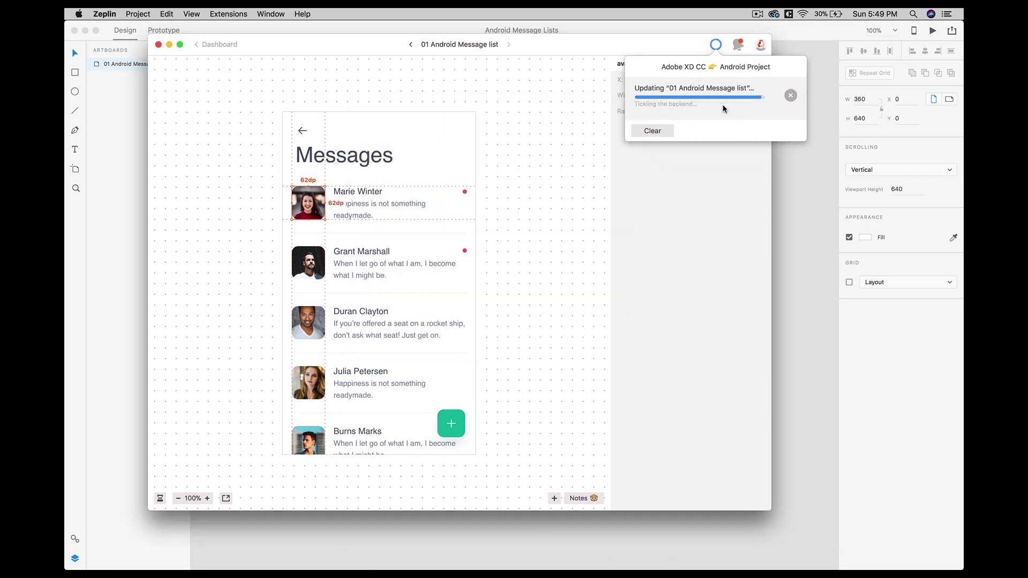
pyautogui.click(302, 130)
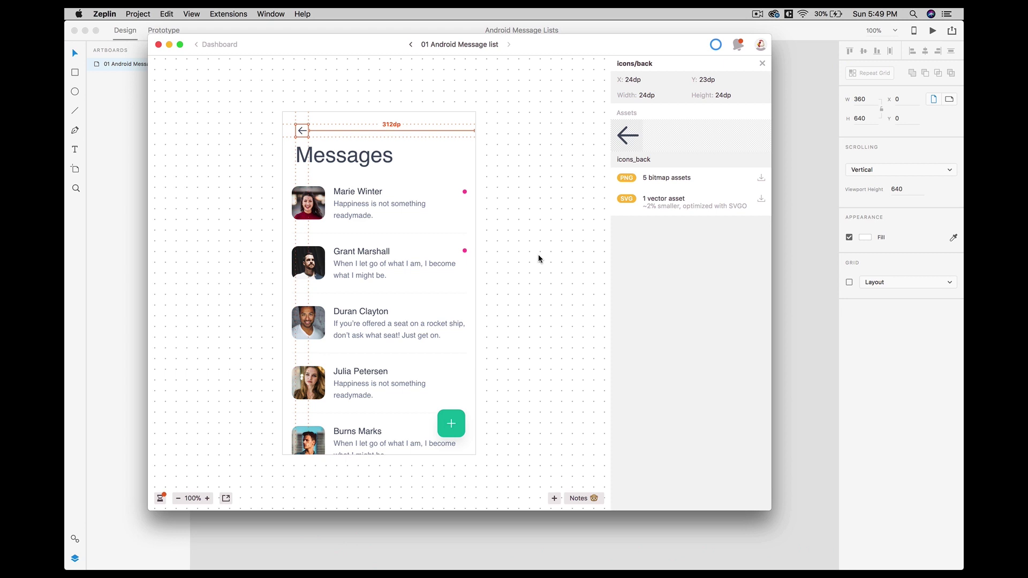
pyautogui.click(233, 46)
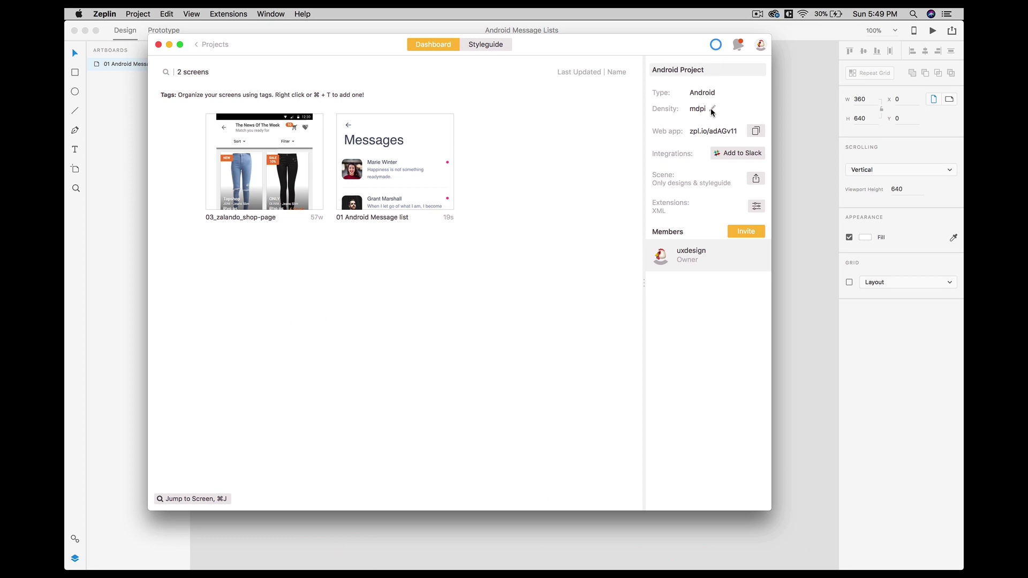
pyautogui.click(712, 109)
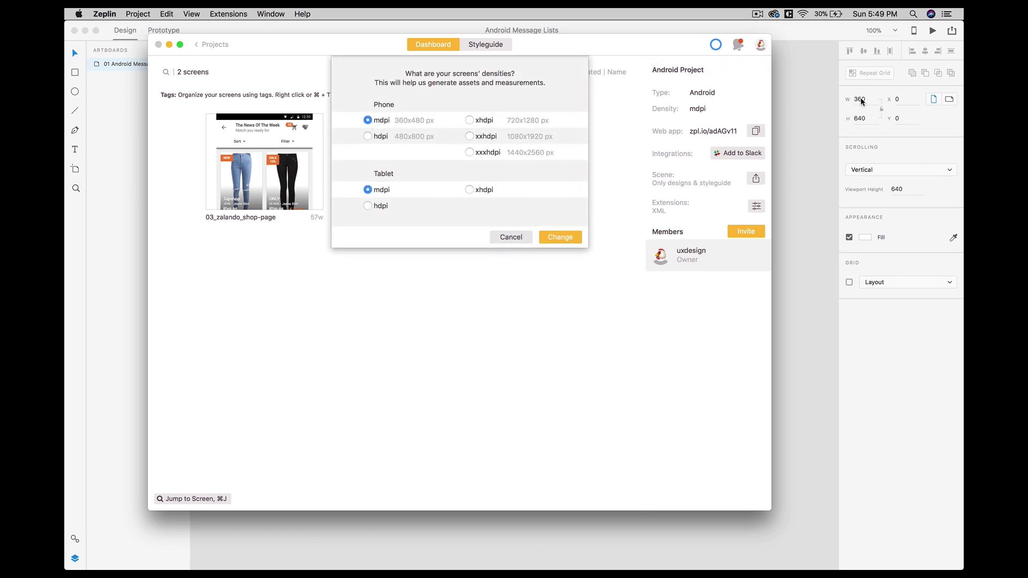
pyautogui.click(510, 242)
pyautogui.click(374, 165)
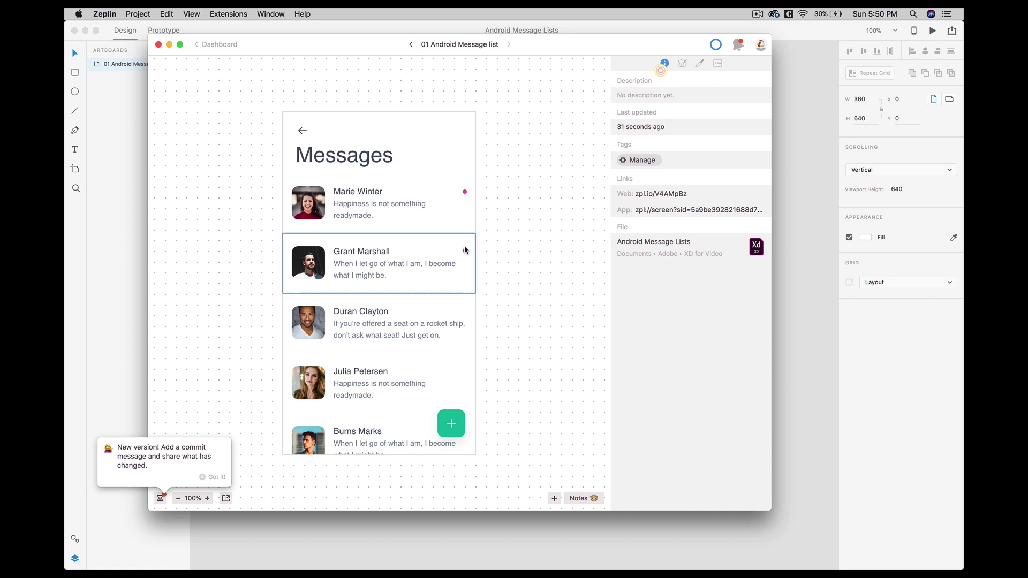
# - Switch back to the Adobe XD design and deselect the artboard
pyautogui.click(524, 526)
pyautogui.click(528, 396)
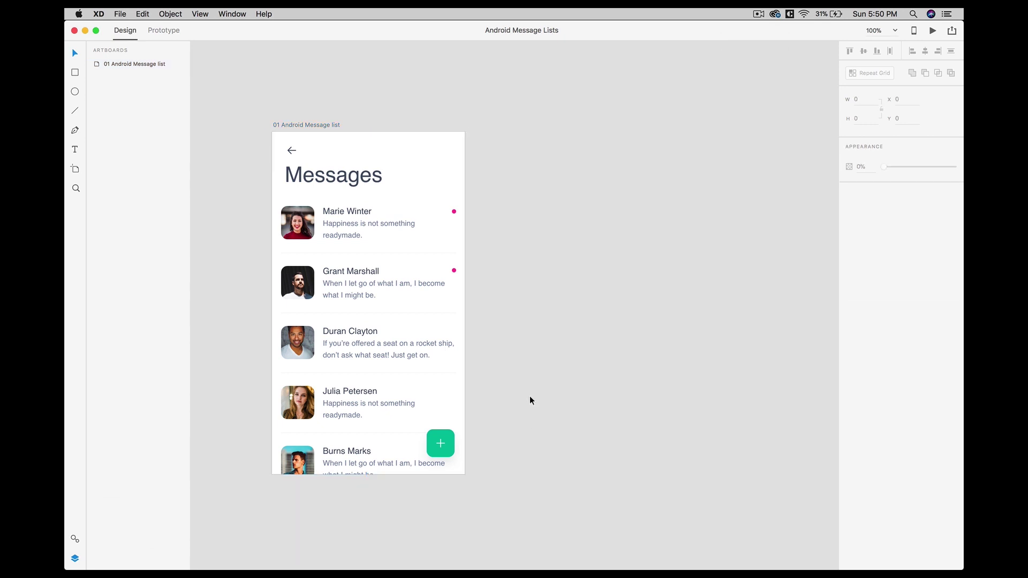